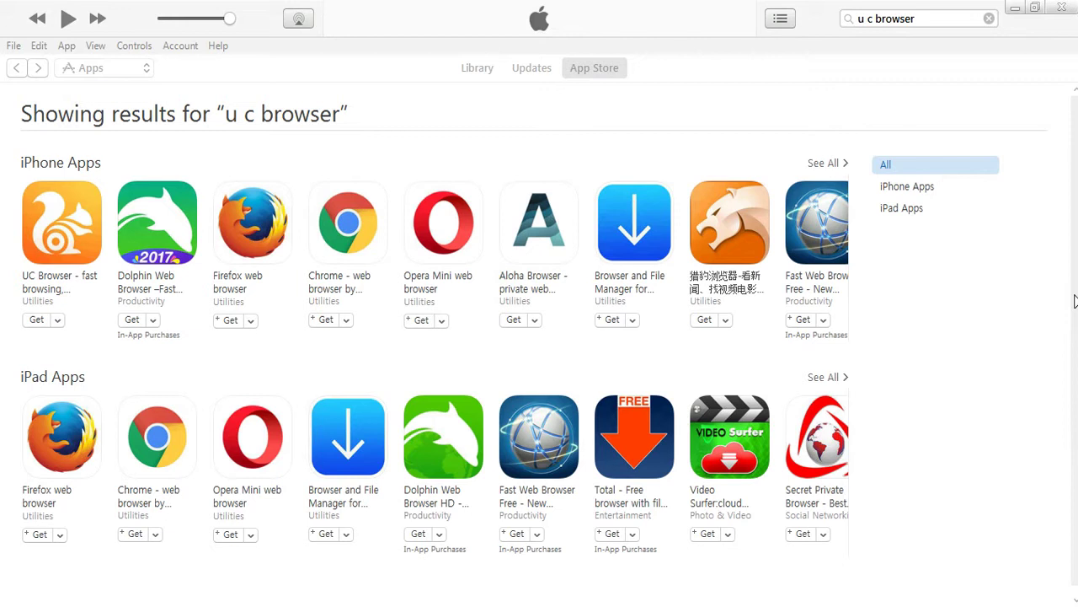
Step: Bring forward the iTunes window showing App Store results for 'u c browser'
{"action": "left_click", "coordinate": [753, 121]}
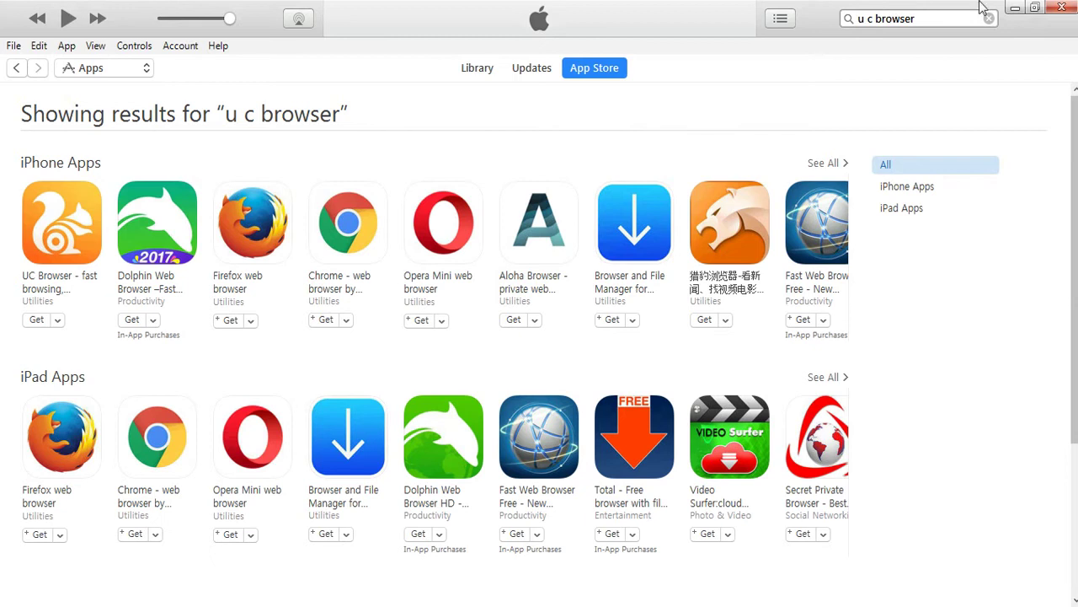
{"action": "left_click", "coordinate": [1015, 7]}
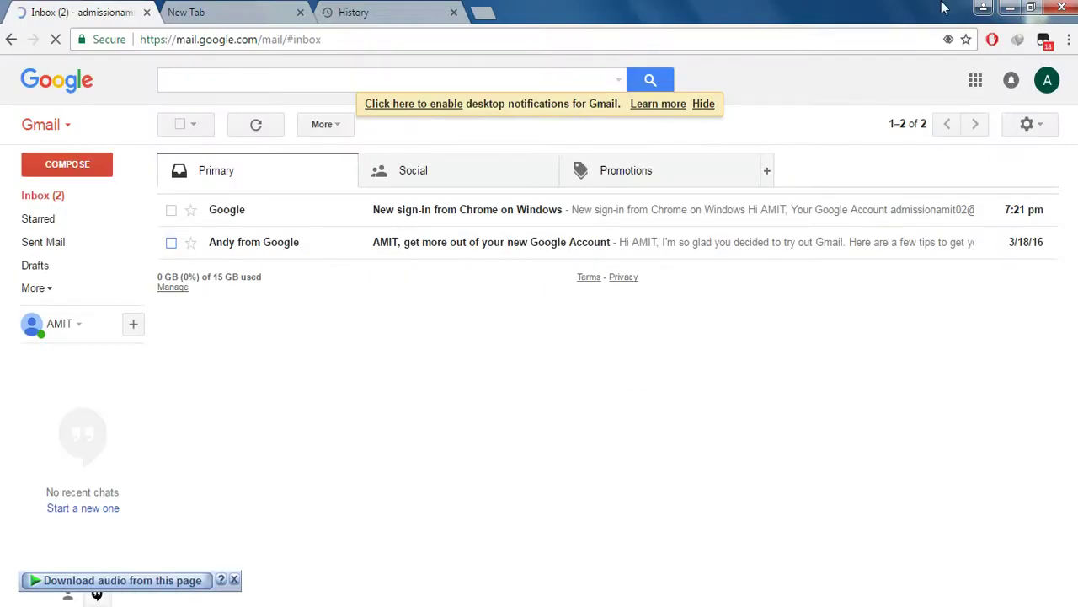
{"action": "left_click", "coordinate": [1010, 7]}
{"action": "double_click", "coordinate": [32, 389]}
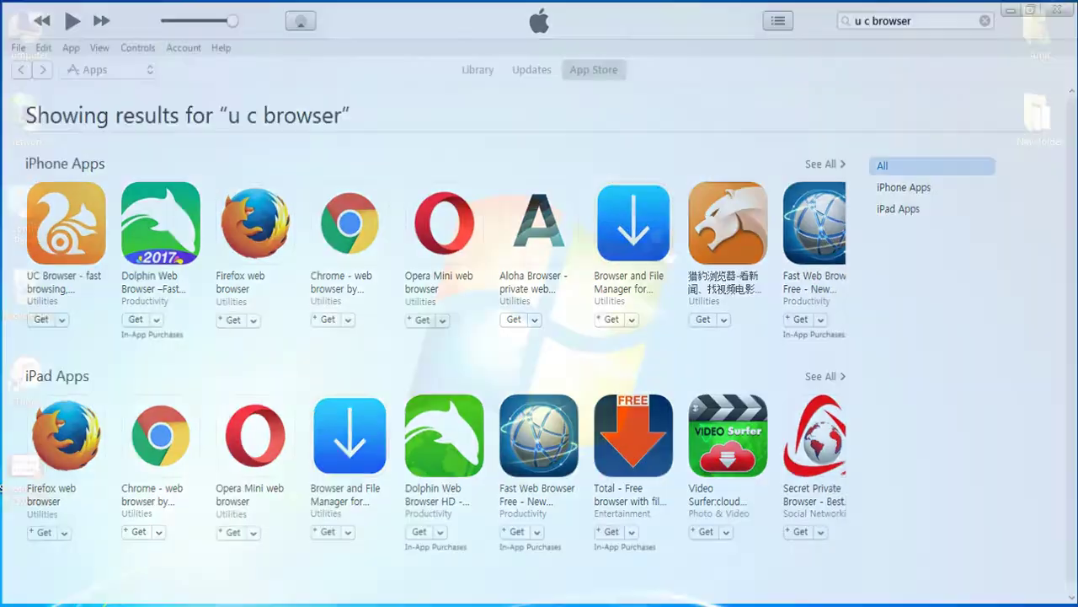
{"action": "left_click", "coordinate": [320, 602]}
{"action": "left_click", "coordinate": [320, 602]}
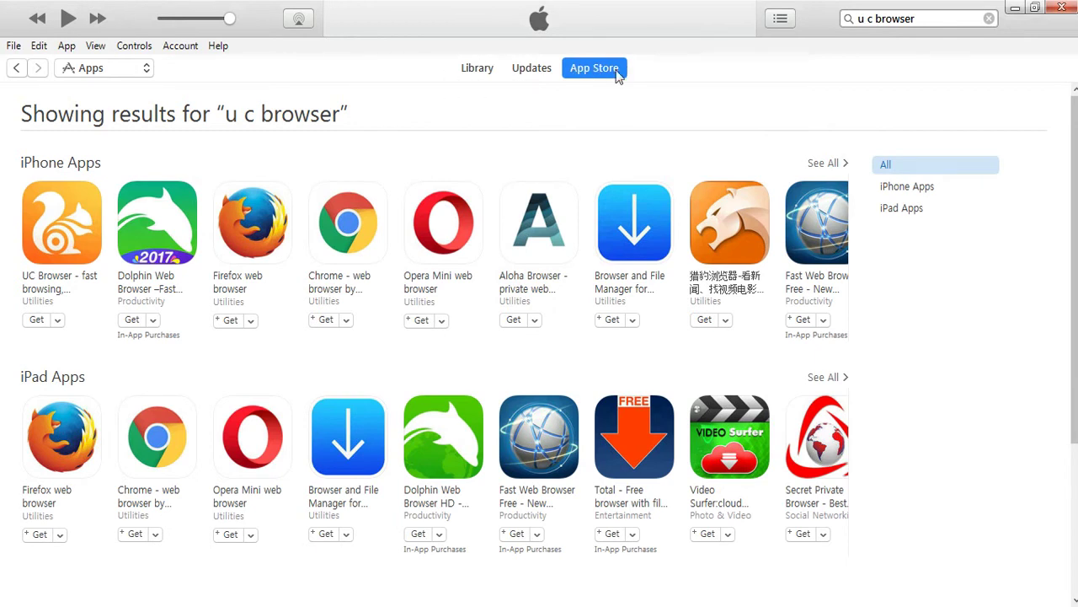
{"action": "left_click", "coordinate": [150, 72]}
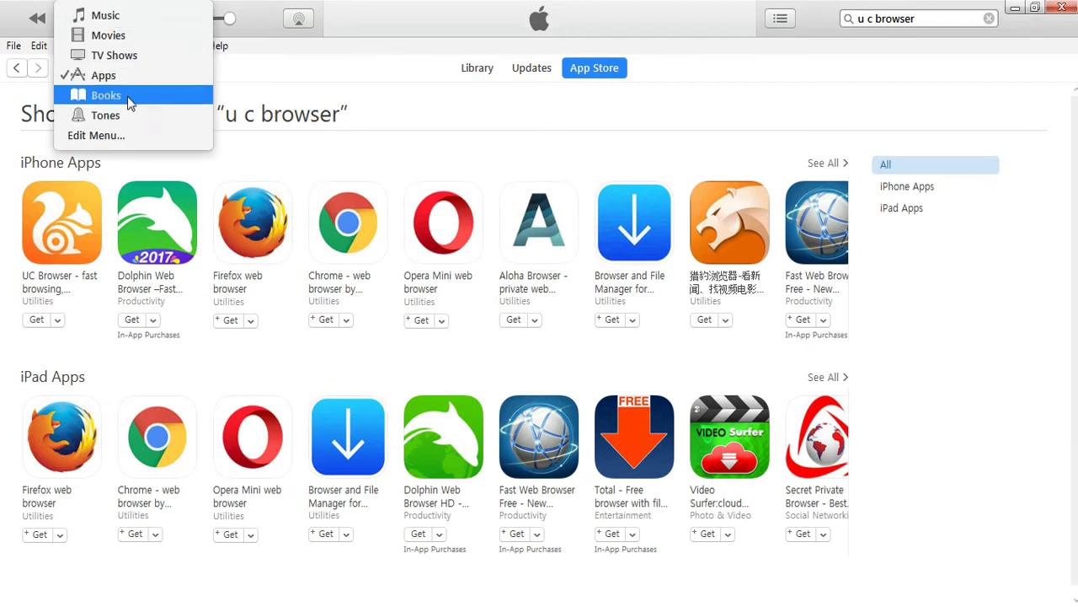
{"action": "left_click", "coordinate": [307, 84]}
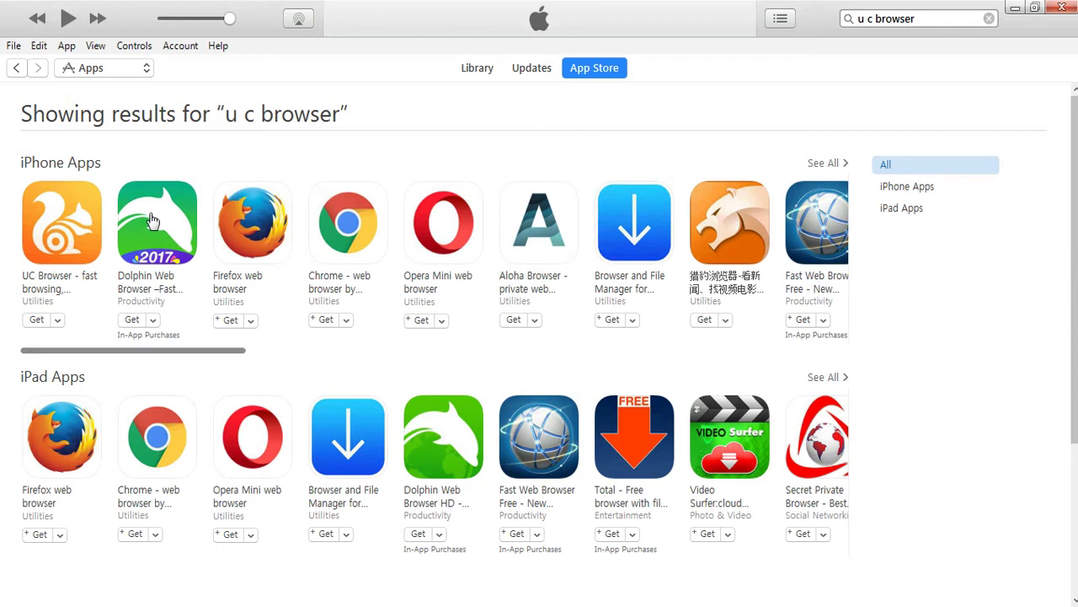
Step: Get the free UC Browser app from its page and move the Sign In dialog up-left
{"action": "left_click", "coordinate": [53, 243]}
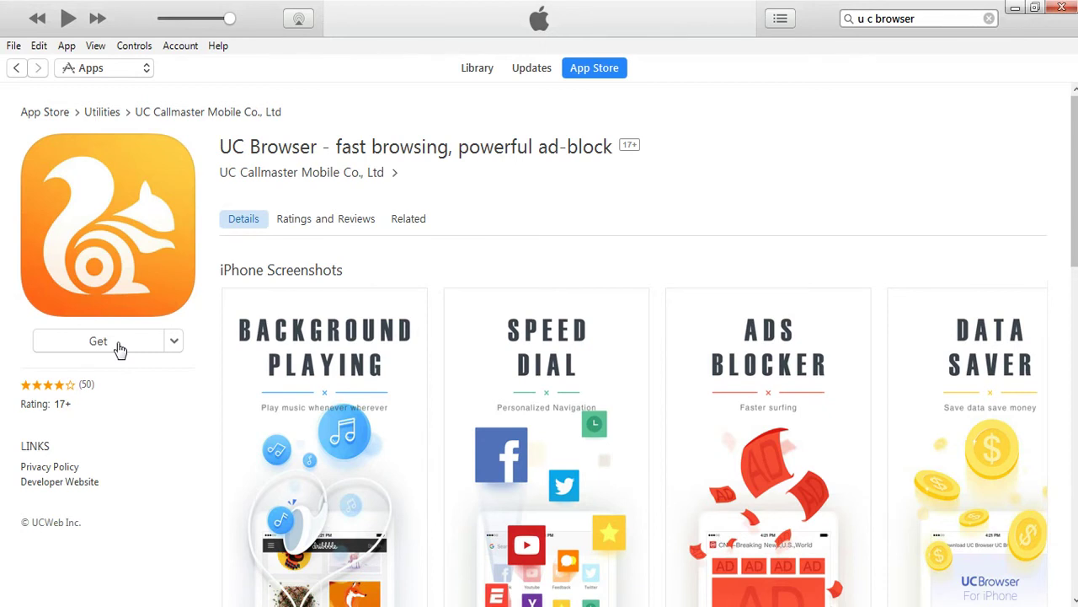
{"action": "left_click", "coordinate": [117, 342]}
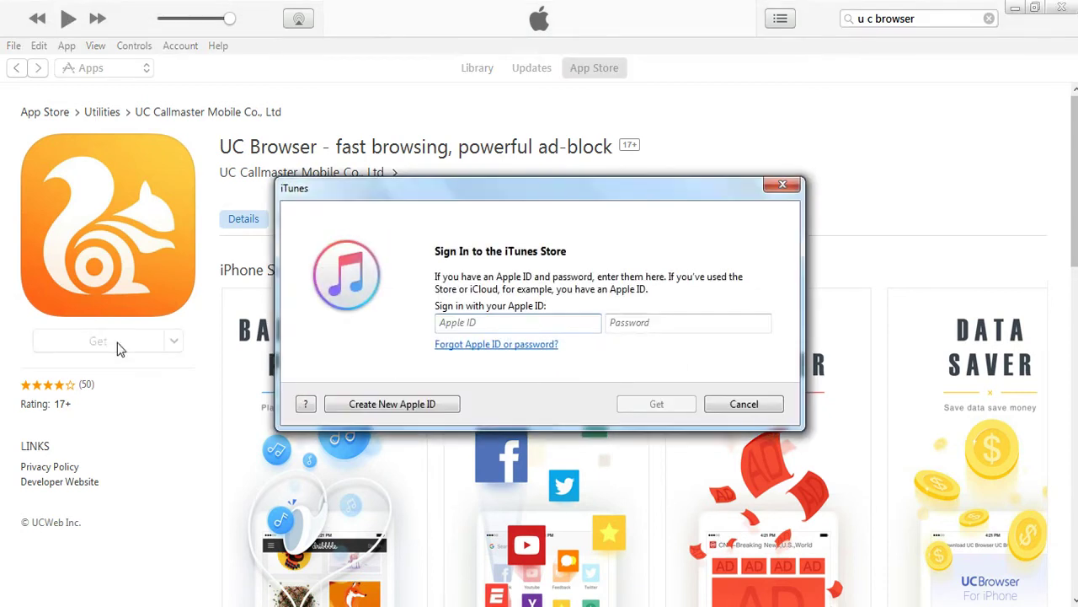
{"action": "left_click_drag", "start_coordinate": [436, 196], "coordinate": [390, 85]}
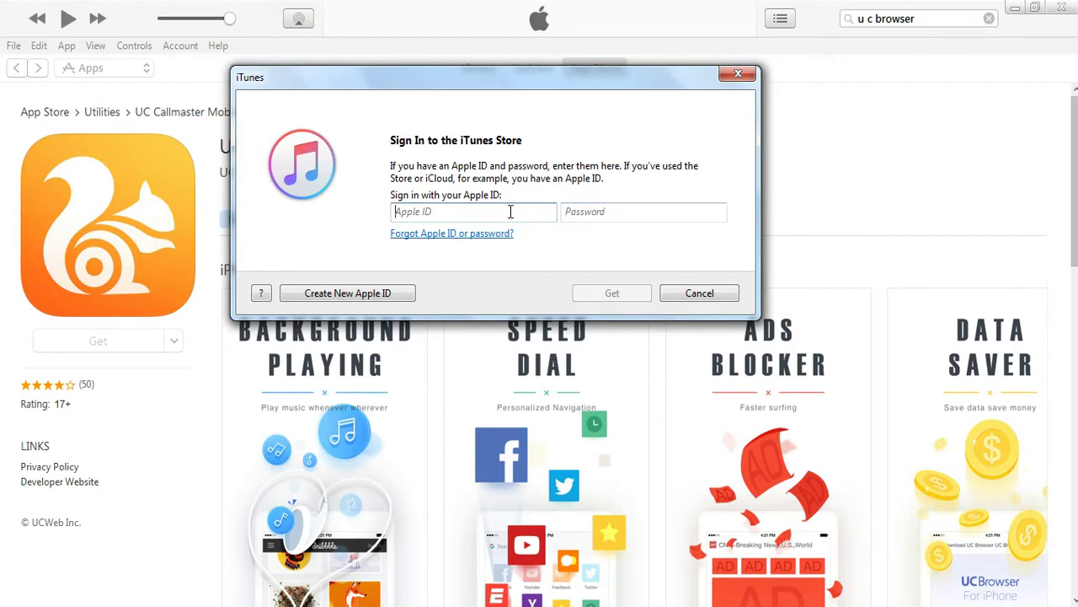
Step: Choose Create New Apple ID, continue past the welcome page, and agree to the terms
{"action": "left_click", "coordinate": [364, 295]}
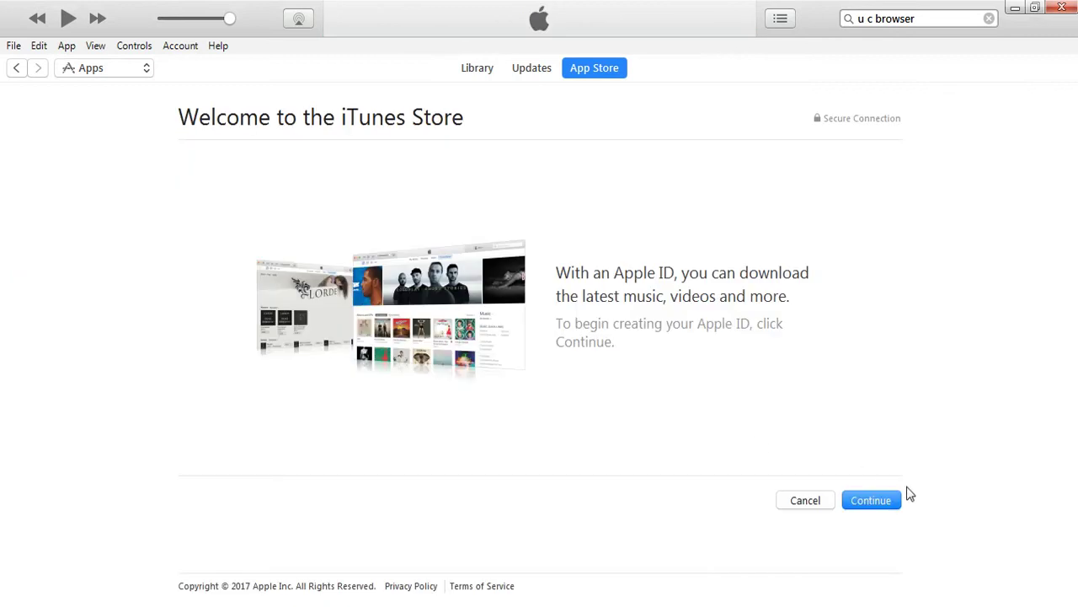
{"action": "left_click", "coordinate": [877, 509]}
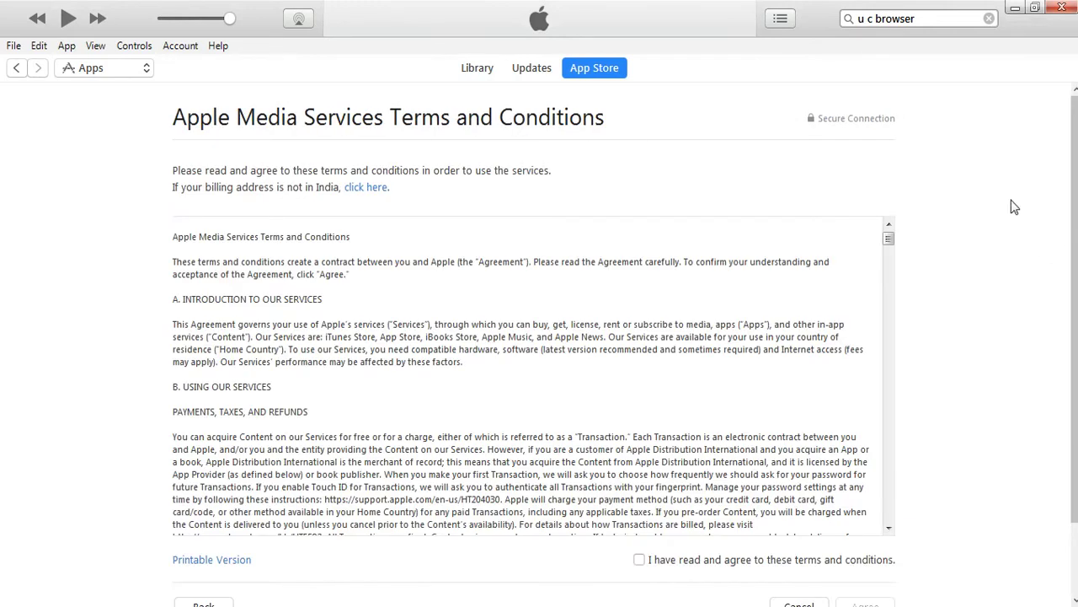
{"action": "left_click_drag", "start_coordinate": [1074, 253], "coordinate": [1074, 276]}
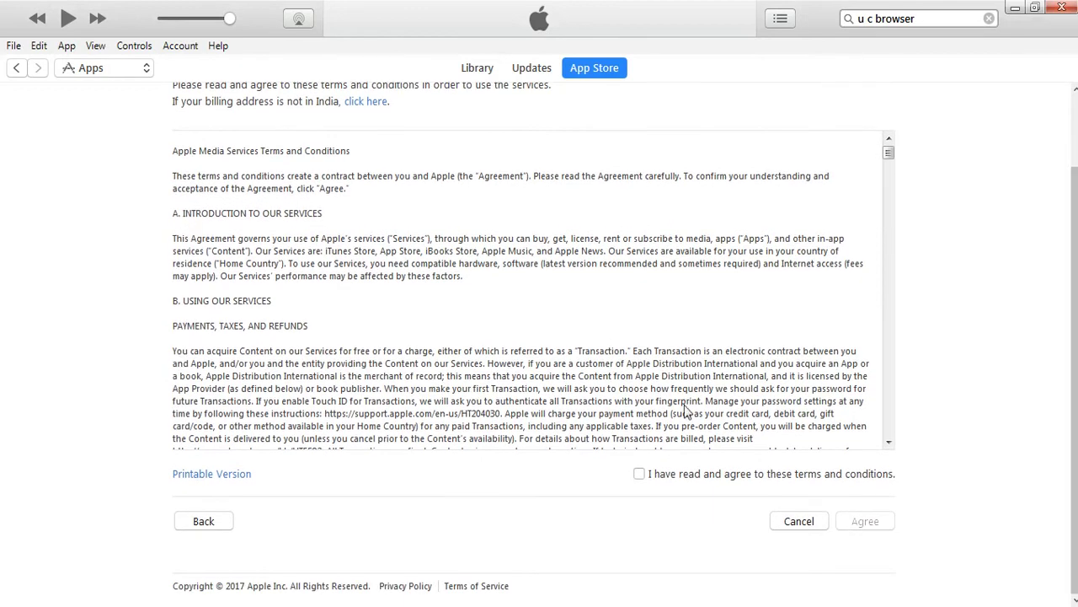
{"action": "left_click", "coordinate": [640, 474]}
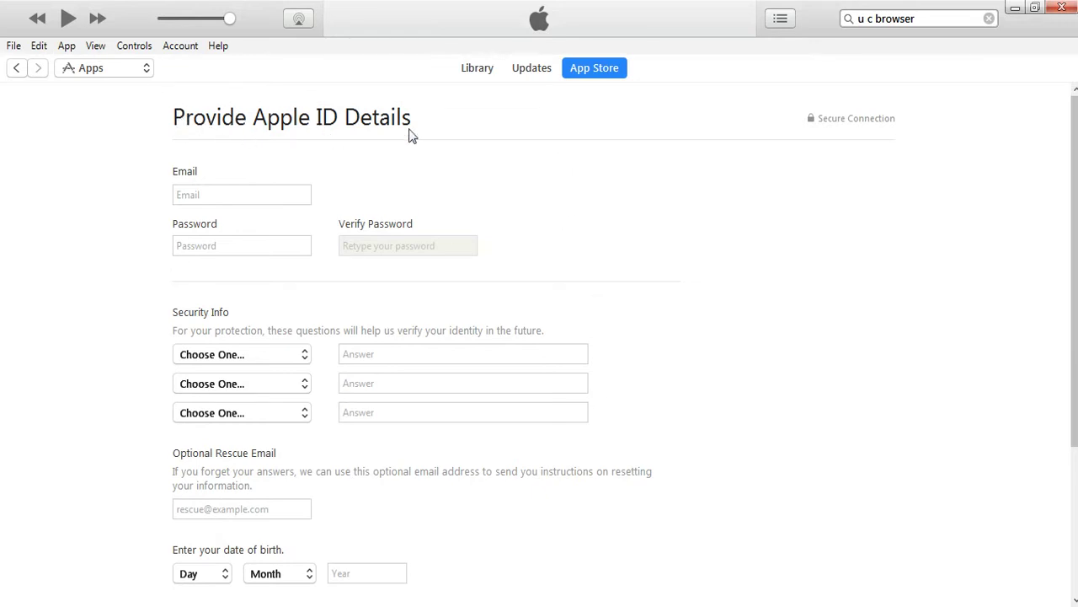
Step: Enter the email address and account password for the new Apple ID
{"action": "left_click", "coordinate": [230, 192]}
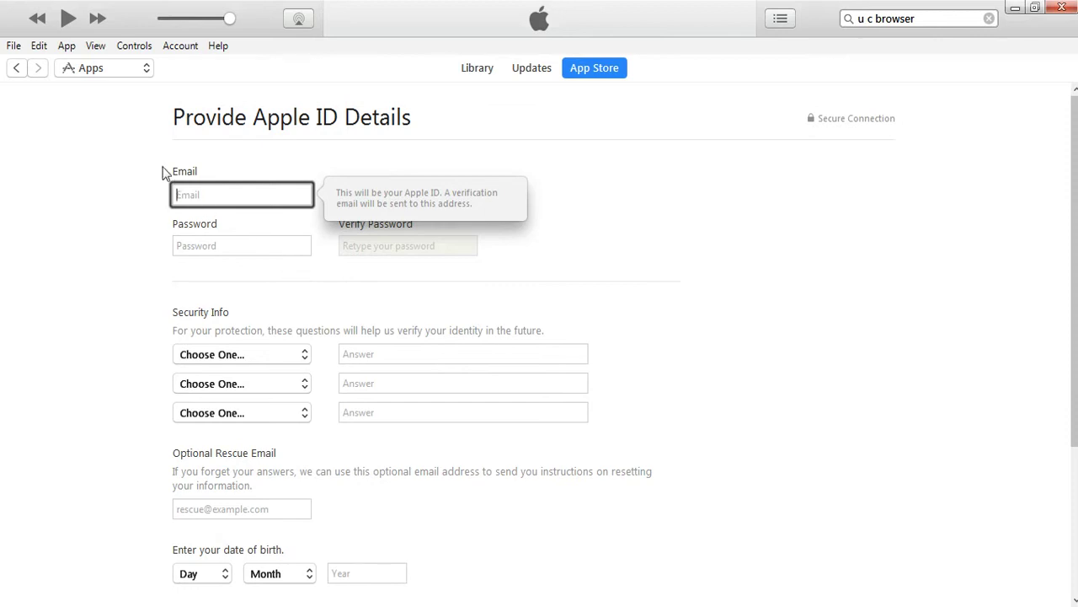
{"action": "left_click", "coordinate": [229, 244]}
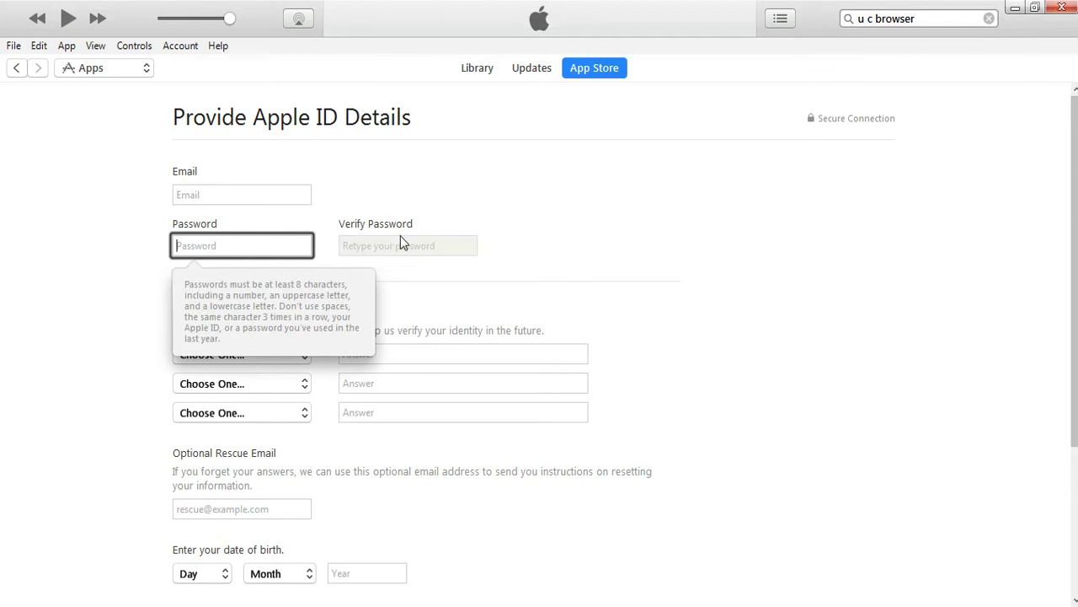
{"action": "left_click", "coordinate": [591, 243]}
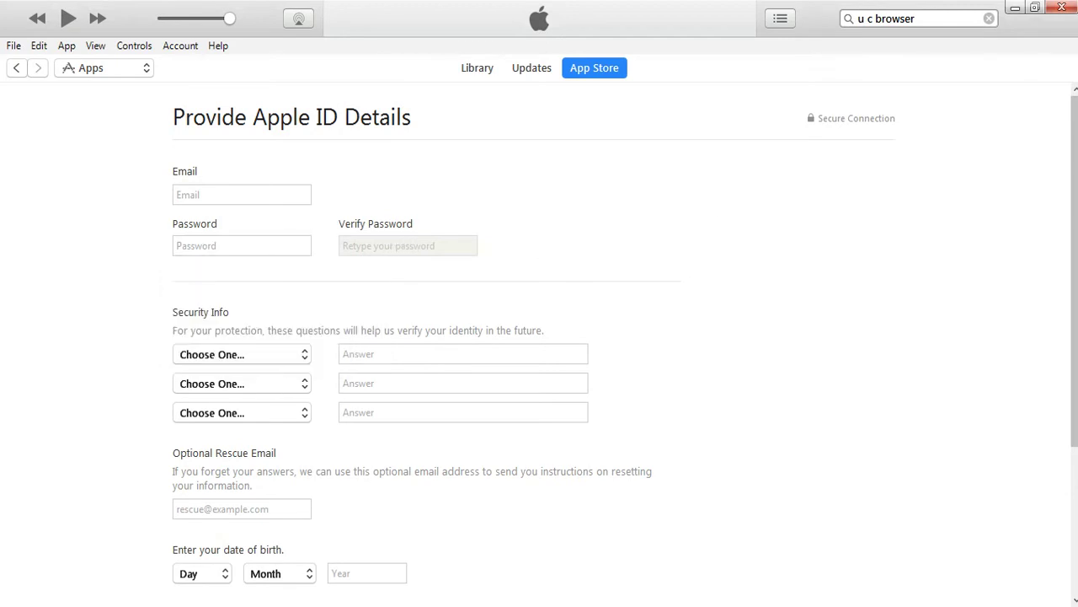
{"action": "scroll", "coordinate": [527, 233], "scroll_direction": "down", "scroll_amount": 2}
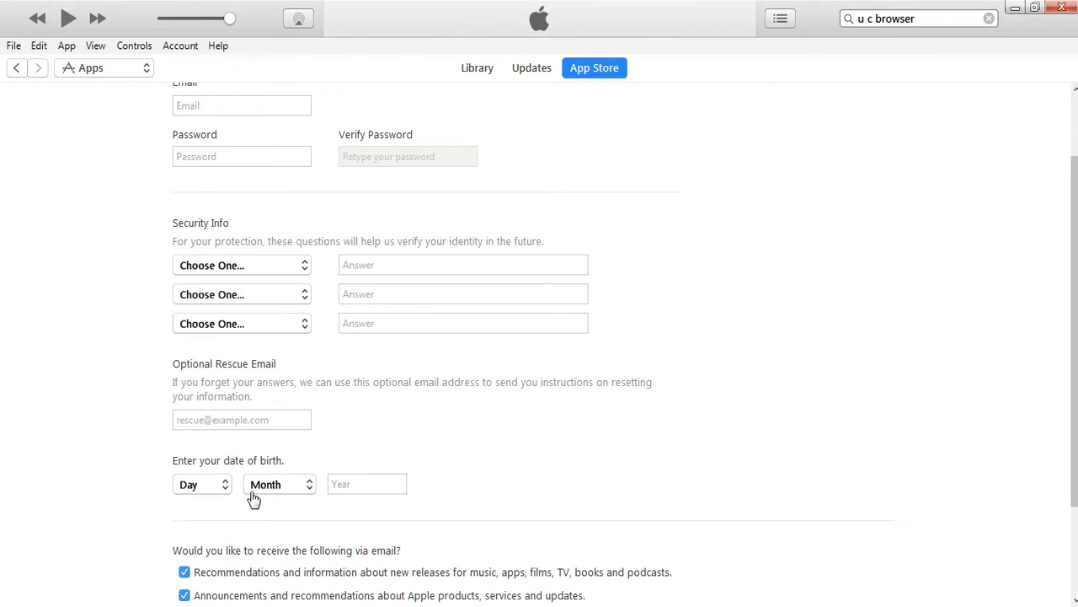
{"action": "scroll", "coordinate": [529, 321], "scroll_direction": "down", "scroll_amount": 3}
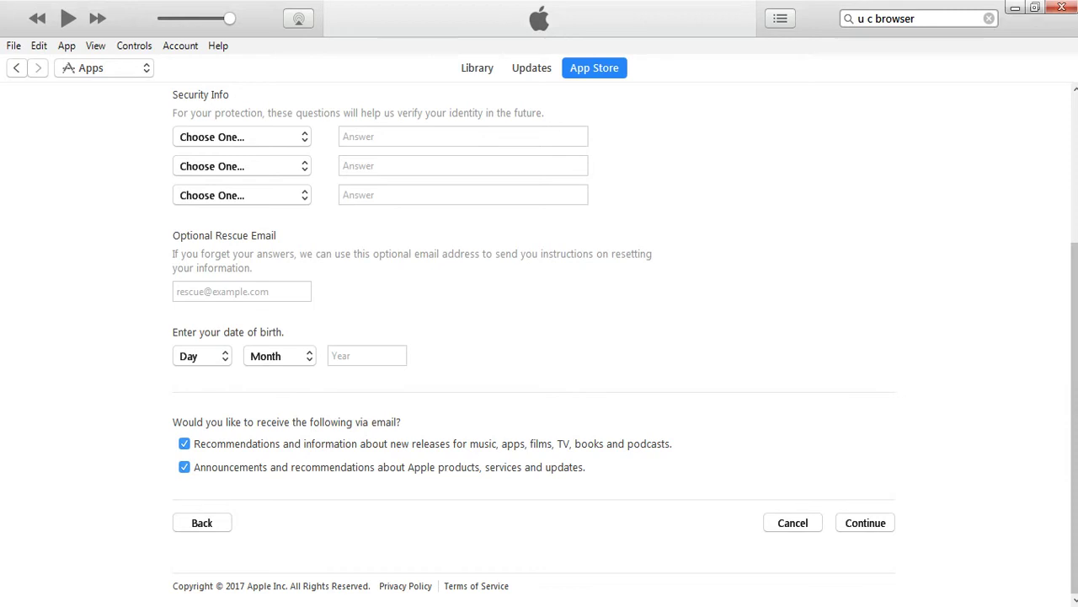
{"action": "scroll", "coordinate": [839, 452], "scroll_direction": "up", "scroll_amount": 5}
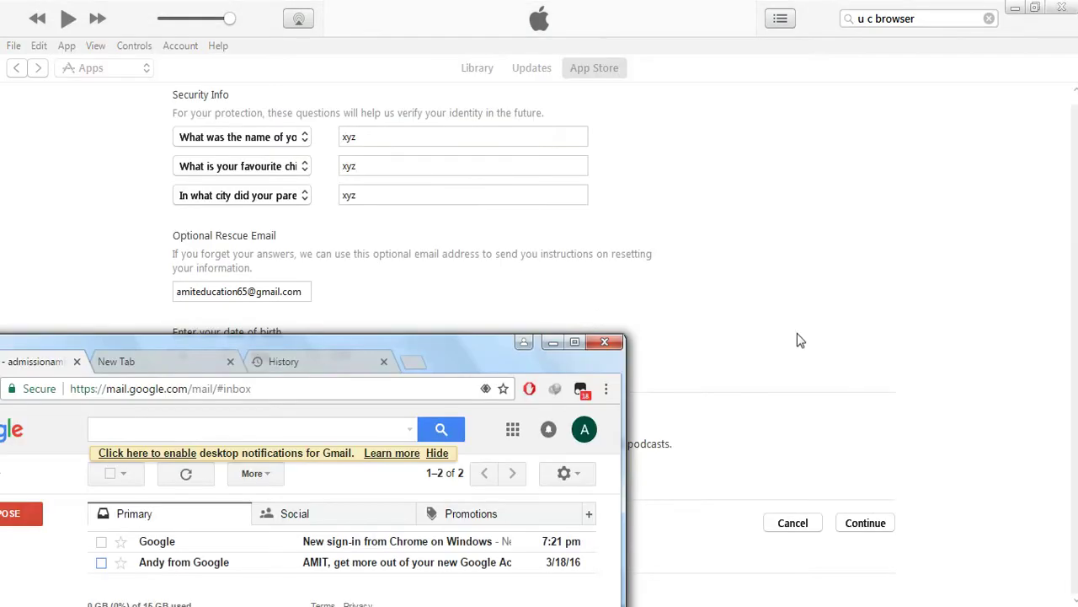
{"action": "left_click_drag", "start_coordinate": [484, 337], "coordinate": [460, 199]}
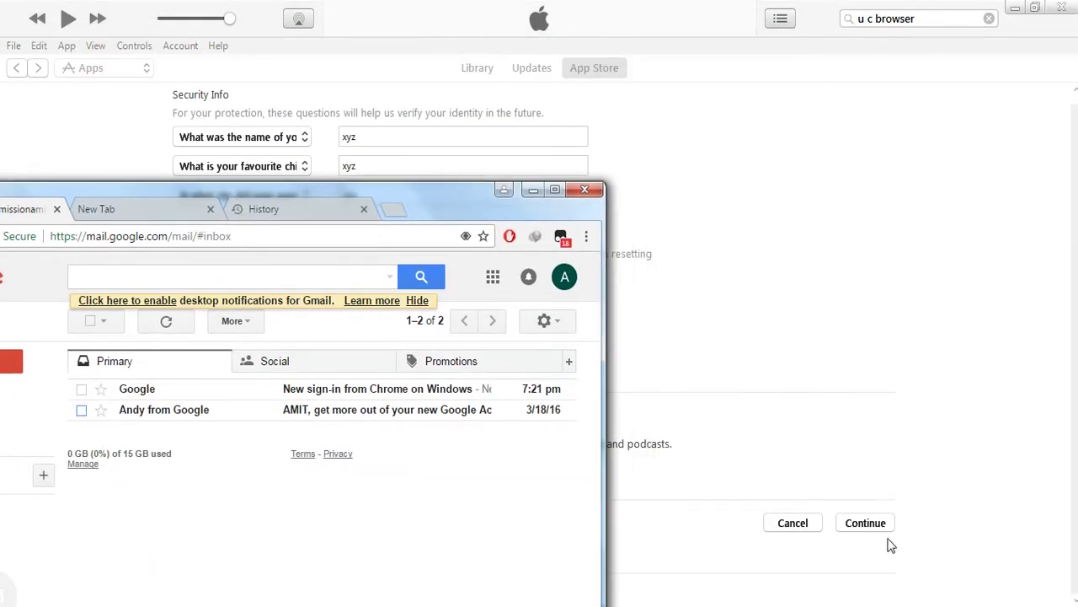
{"action": "left_click", "coordinate": [866, 523]}
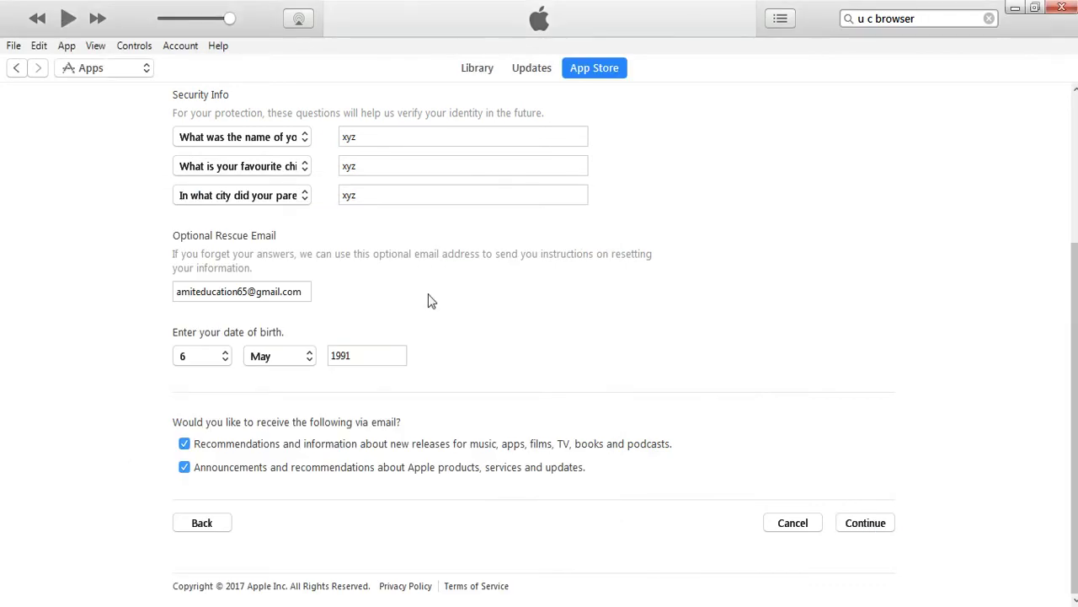
{"action": "left_click", "coordinate": [866, 523]}
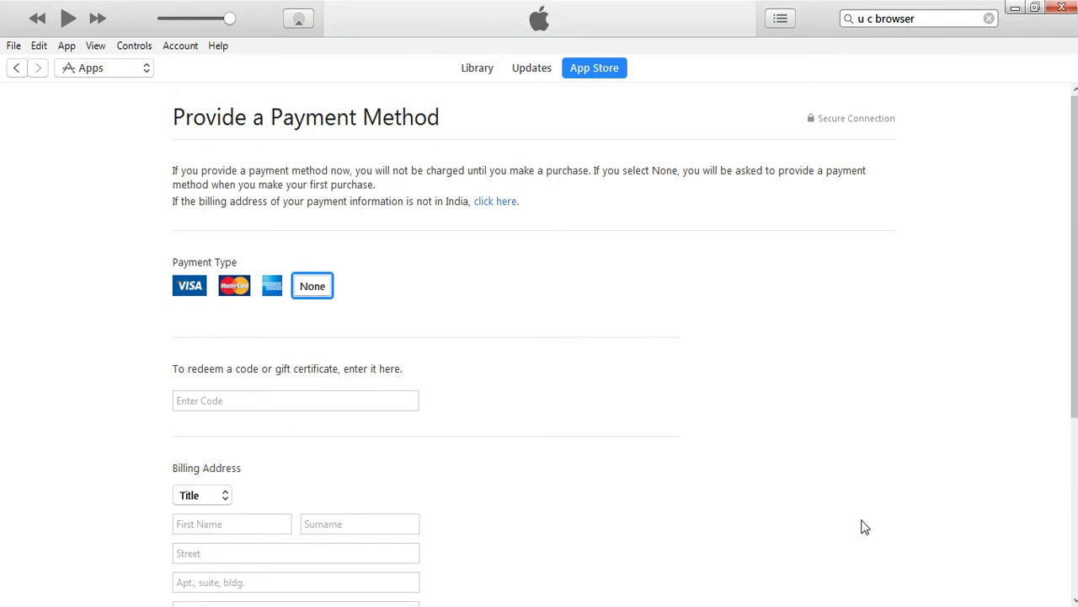
Step: Pick Mr. from the Title list under Billing Address on the payment page
{"action": "scroll", "coordinate": [1059, 192], "scroll_direction": "down", "scroll_amount": 2}
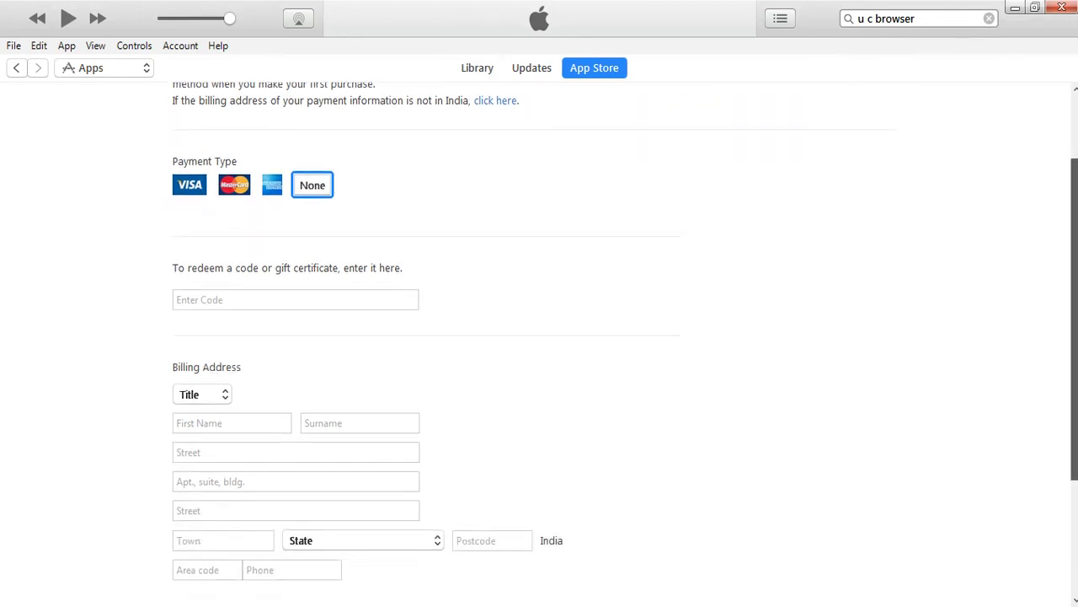
{"action": "scroll", "coordinate": [1059, 192], "scroll_direction": "up", "scroll_amount": 2}
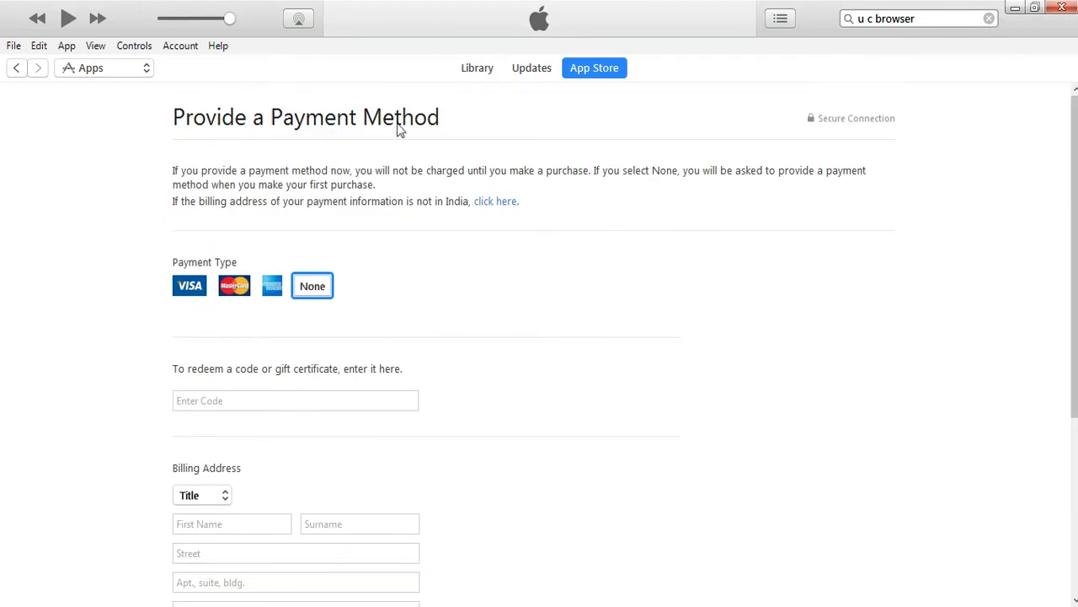
{"action": "scroll", "coordinate": [645, 207], "scroll_direction": "down", "scroll_amount": 1}
{"action": "scroll", "coordinate": [683, 198], "scroll_direction": "down", "scroll_amount": 1}
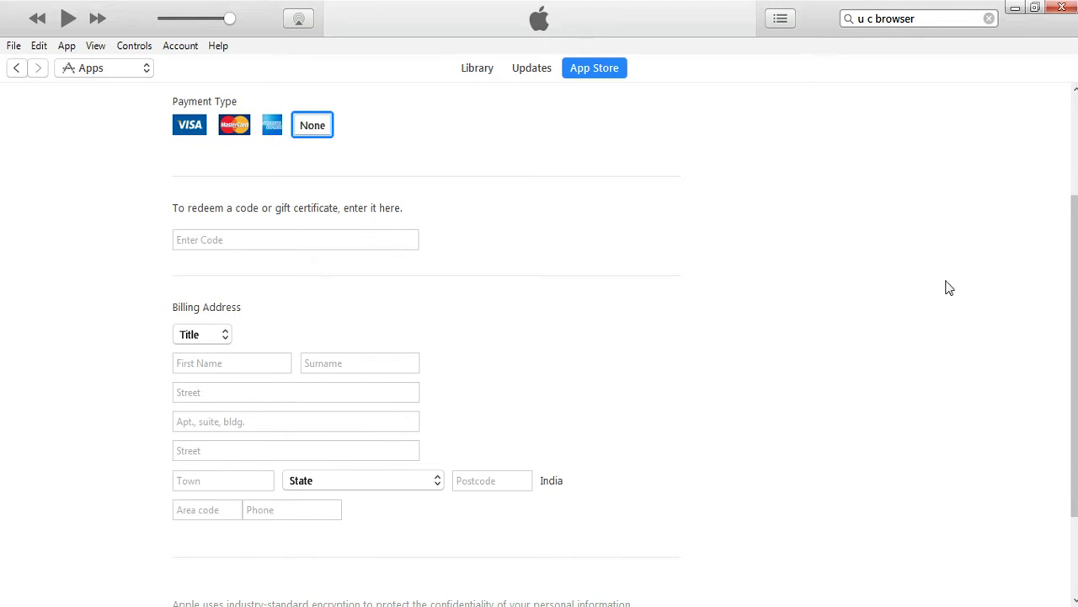
{"action": "scroll", "coordinate": [946, 284], "scroll_direction": "down", "scroll_amount": 1}
{"action": "scroll", "coordinate": [625, 338], "scroll_direction": "down", "scroll_amount": 1}
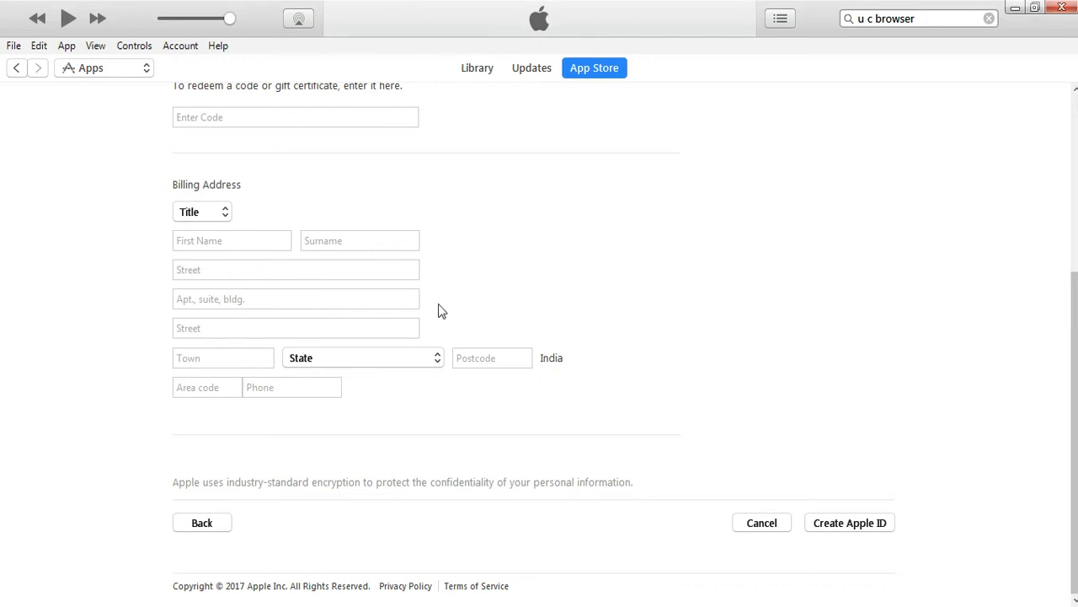
{"action": "left_click", "coordinate": [229, 215]}
{"action": "left_click", "coordinate": [213, 245]}
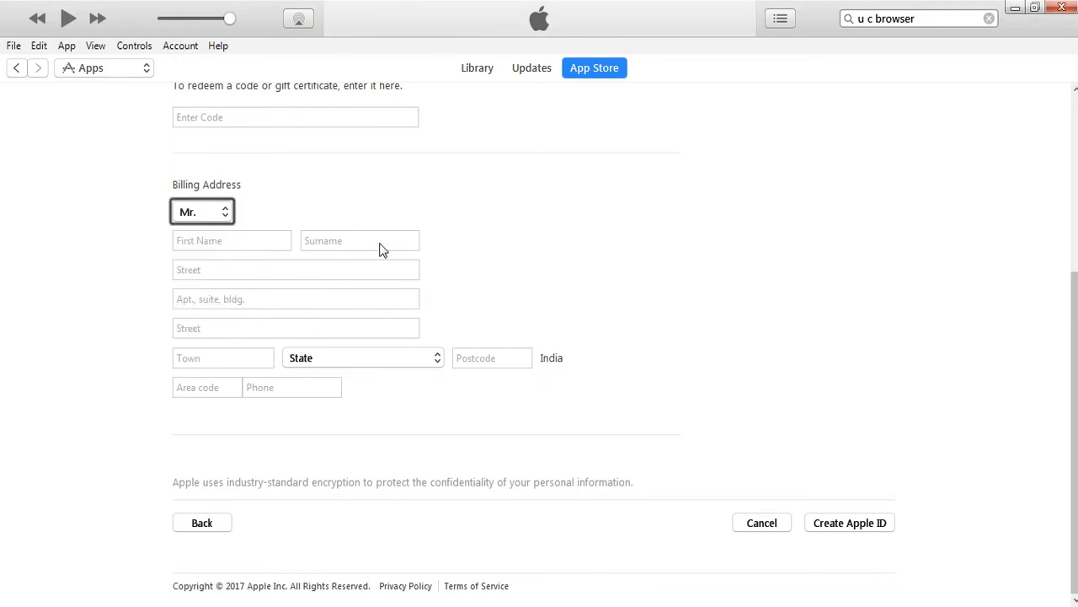